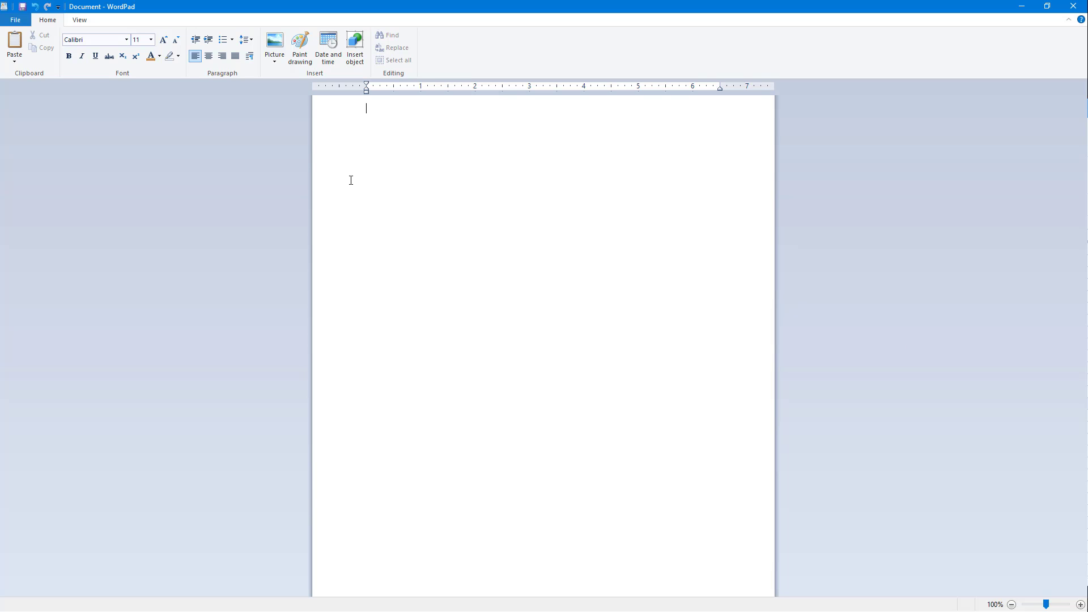
# Step: Make a trial plus-and-dash table, stretch its cells wider and add a few empty rows with Tab
pyautogui.click(78, 21)
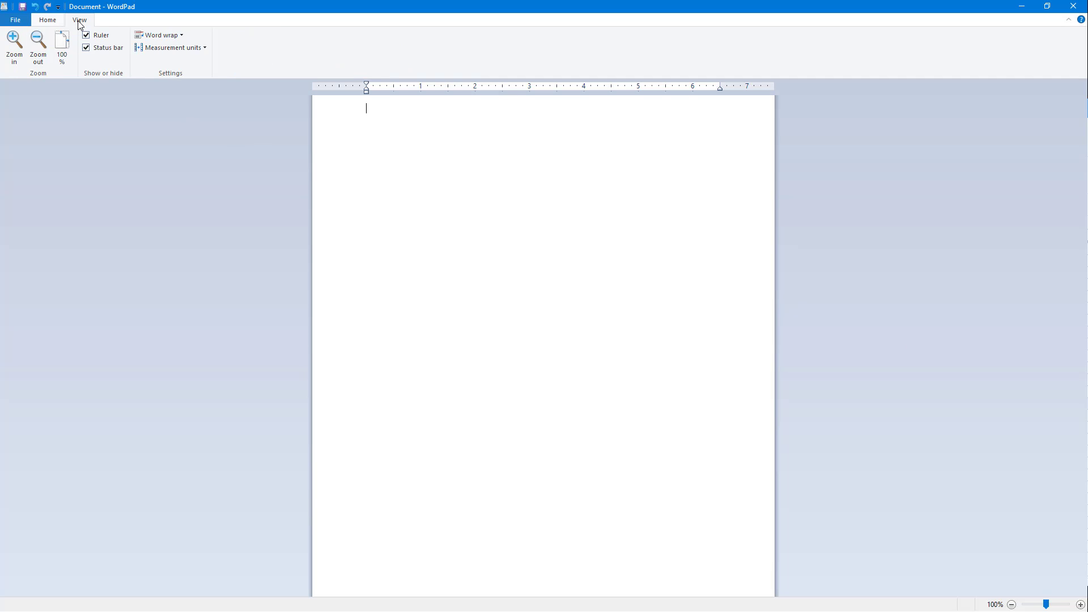
pyautogui.click(63, 22)
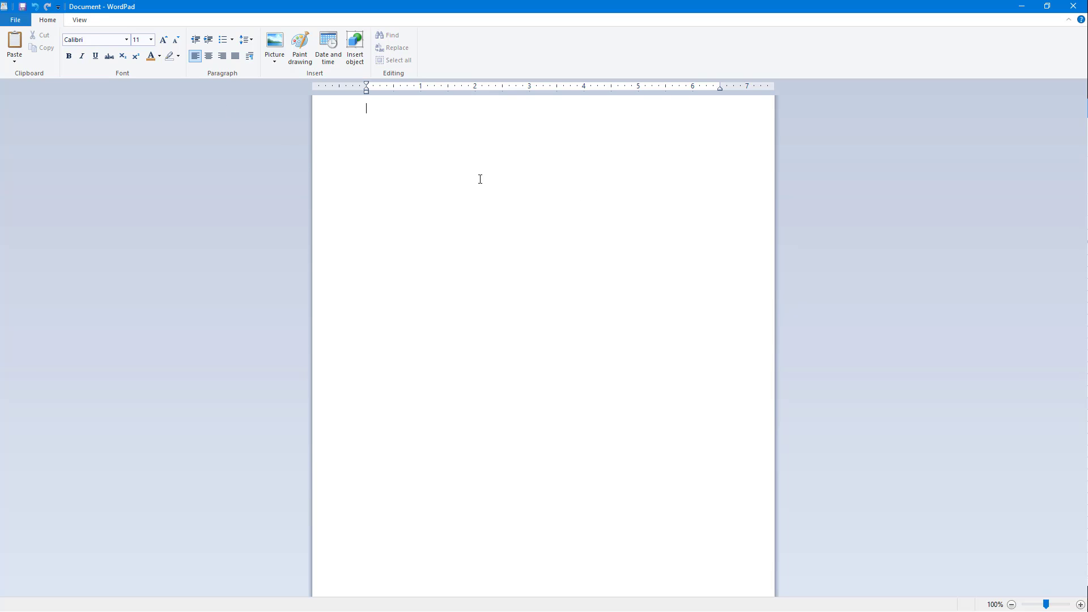
pyautogui.write('+')
pyautogui.write('-------')
pyautogui.write('+------')
pyautogui.write('-+')
pyautogui.press('Return')
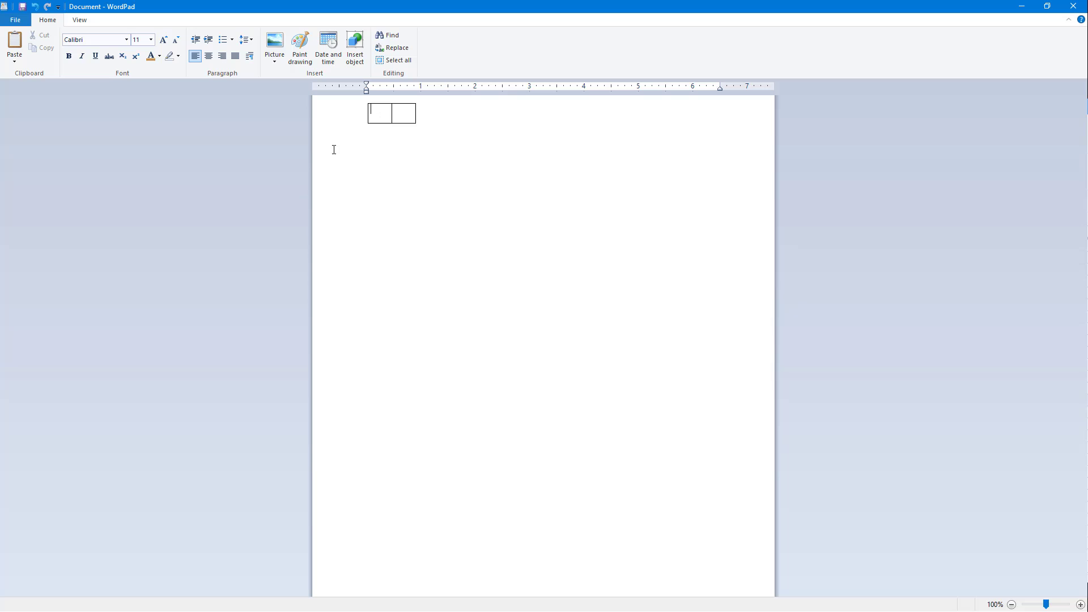
pyautogui.moveTo(416, 111); pyautogui.dragTo(562, 119)
pyautogui.moveTo(393, 112); pyautogui.dragTo(481, 115)
pyautogui.click(429, 114)
pyautogui.write('xcvxcvxcv')
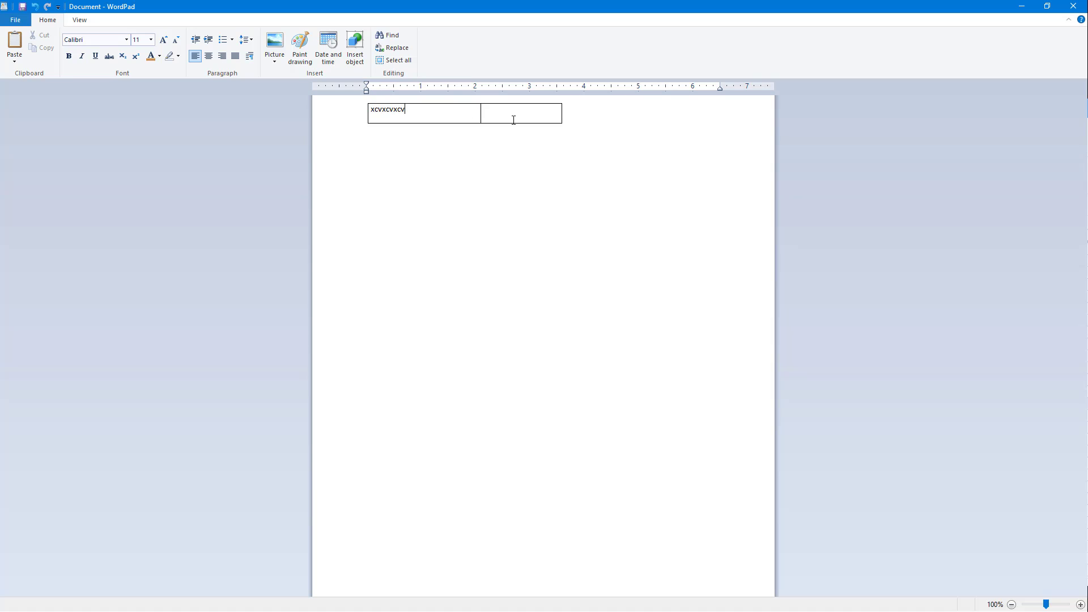
pyautogui.write('xcxcvxcv')
pyautogui.press('Tab')
pyautogui.press('Tab')
pyautogui.press('Tab')
pyautogui.press('Tab')
pyautogui.press('Tab')
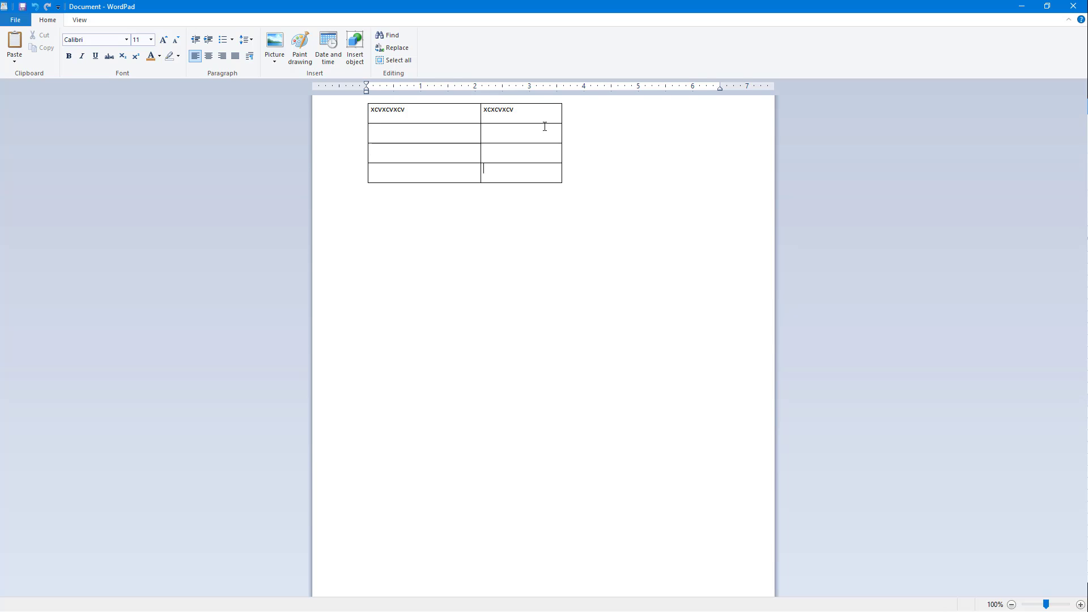
pyautogui.press('Tab')
pyautogui.press('Tab')
pyautogui.press('Tab')
pyautogui.press('Tab')
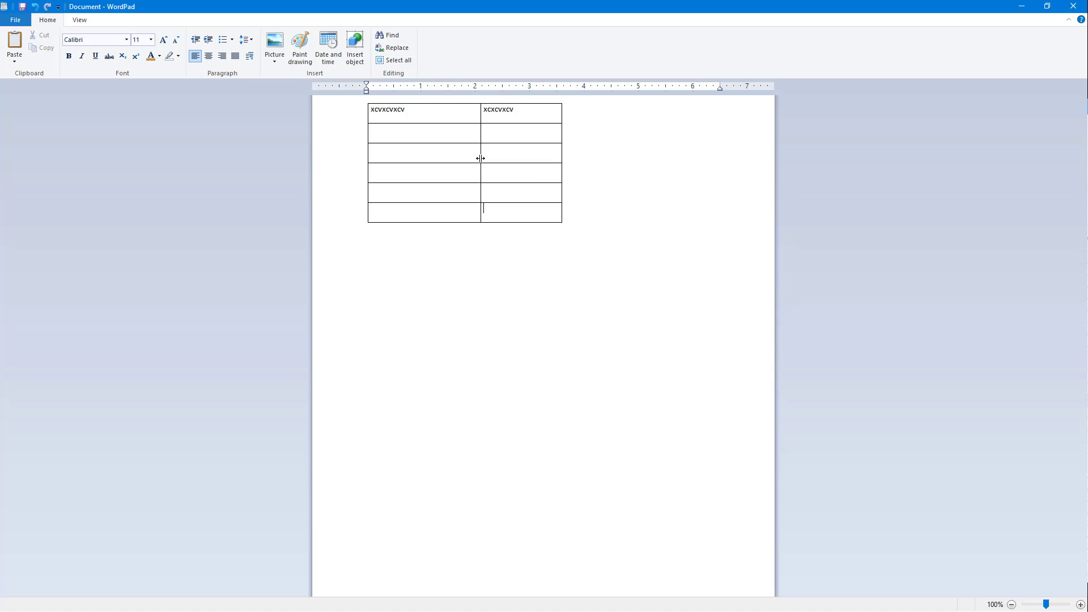
pyautogui.moveTo(481, 158); pyautogui.dragTo(471, 162)
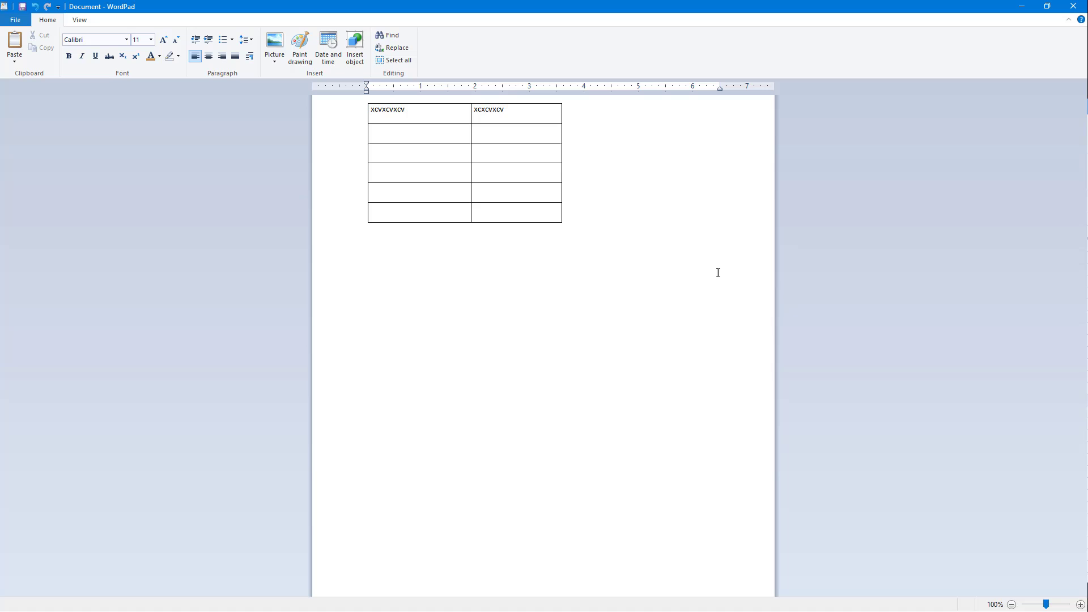
# Step: Delete the trial table and create a four-column table headed S N, Name, Quantity, Price
pyautogui.moveTo(630, 277); pyautogui.dragTo(342, 110)
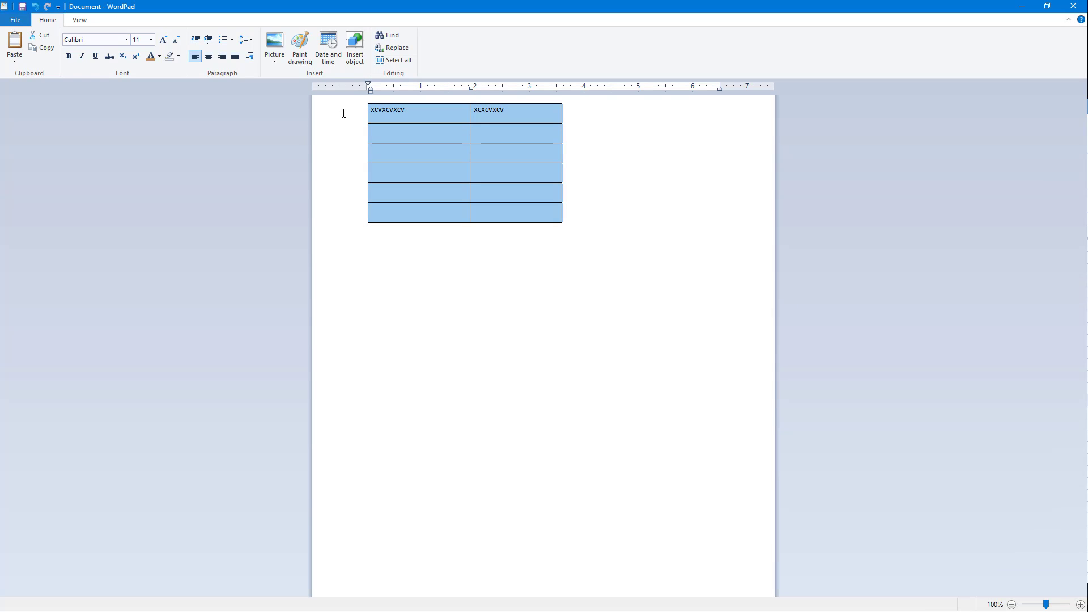
pyautogui.press('Delete')
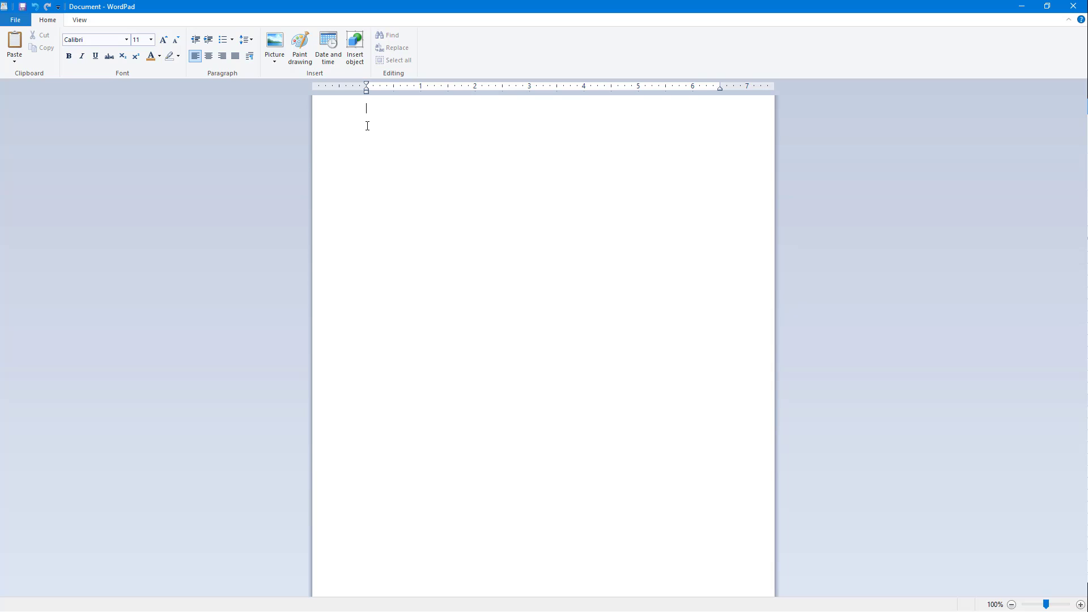
pyautogui.write('+---+')
pyautogui.write('----+----')
pyautogui.write('+')
pyautogui.write('-----+')
pyautogui.press('Return')
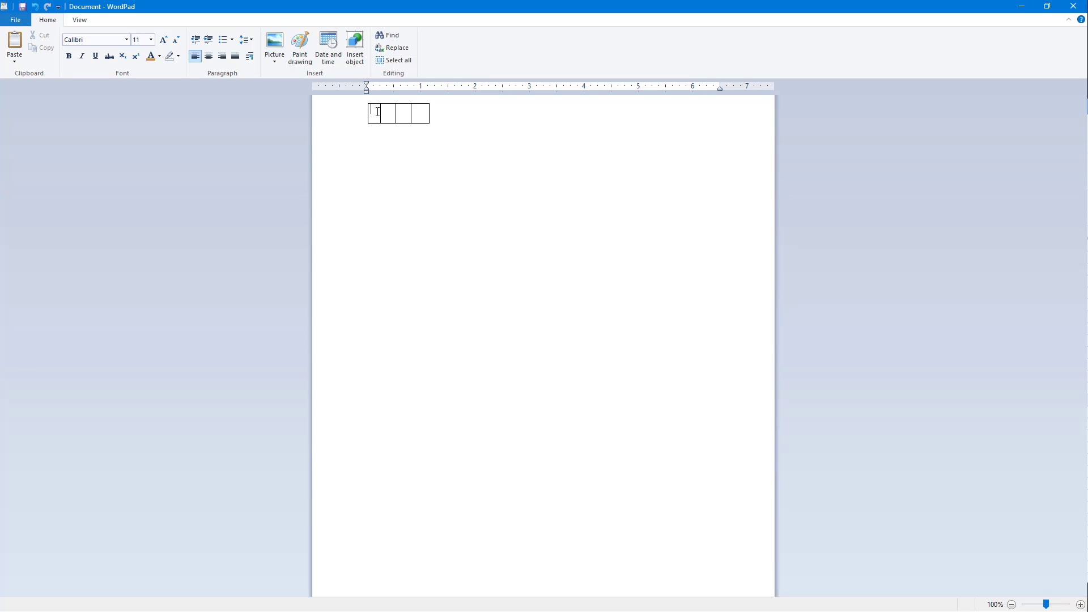
pyautogui.write('S N')
pyautogui.press('Tab')
pyautogui.write('Name ')
pyautogui.write('Pri')
pyautogui.write('ce')
pyautogui.press('BackSpace')
pyautogui.press('BackSpace')
pyautogui.press('BackSpace')
pyautogui.press('BackSpace')
pyautogui.write('Qu')
pyautogui.write('antity')
pyautogui.press('Tab')
pyautogui.write('P')
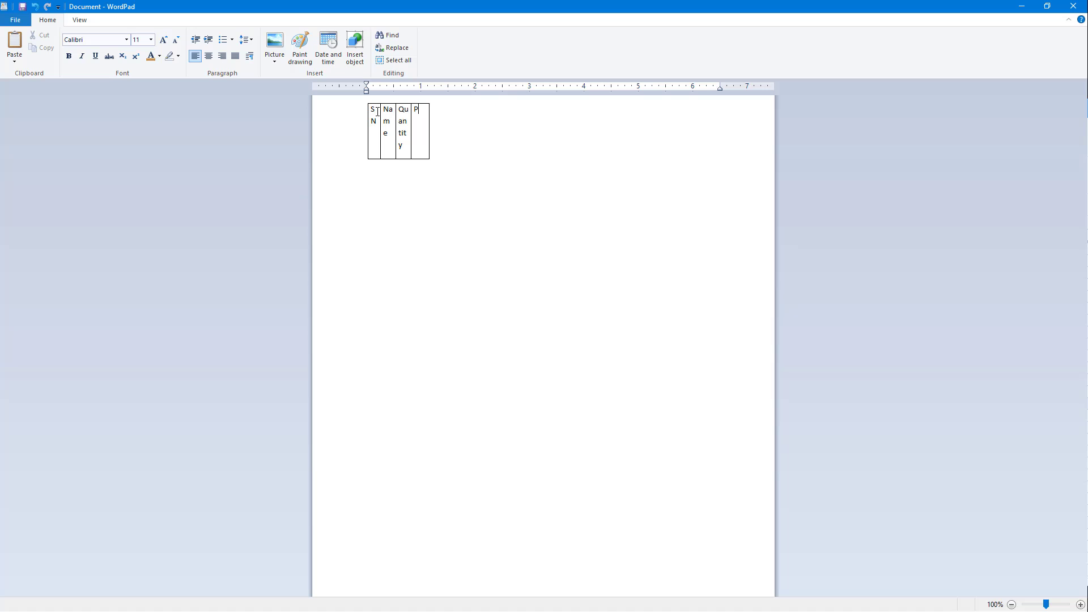
pyautogui.write('rice')
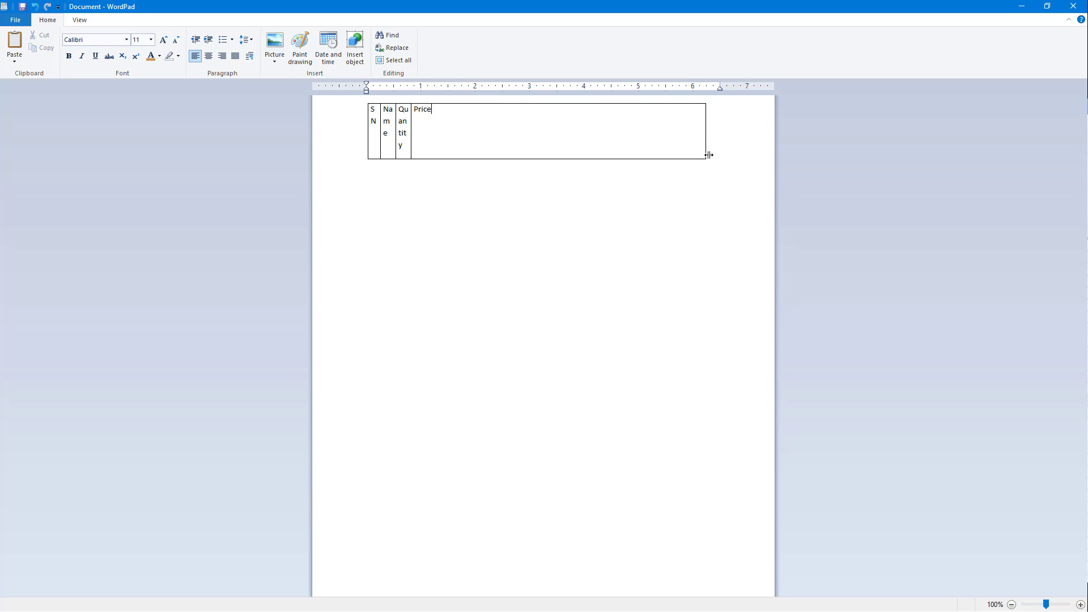
# Step: Widen the Price, Quantity, Name and SN columns so each header fits
pyautogui.moveTo(428, 125); pyautogui.dragTo(719, 127)
pyautogui.moveTo(411, 127); pyautogui.dragTo(665, 150)
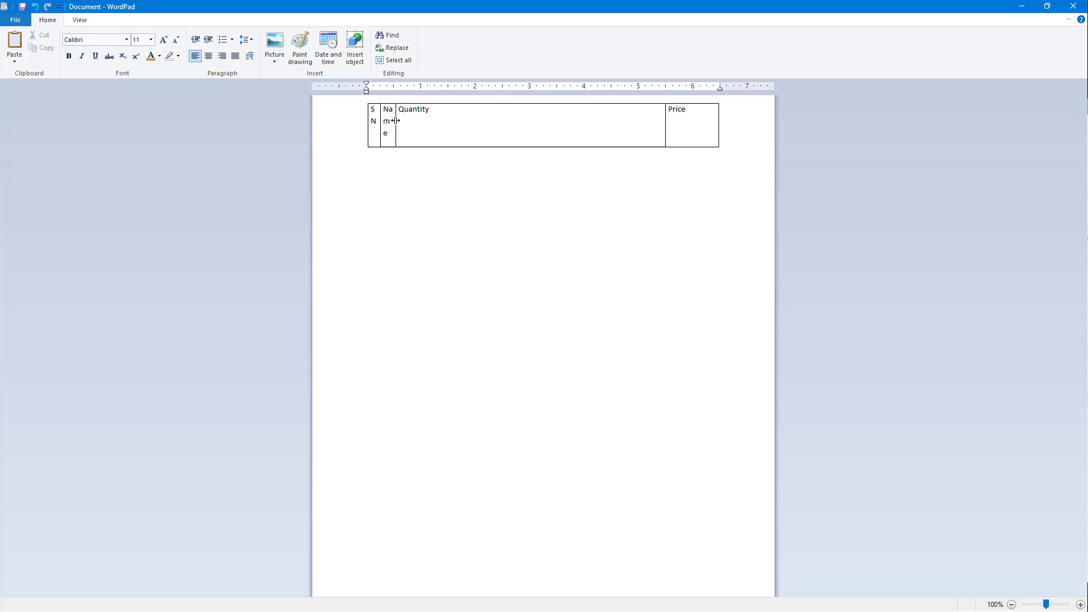
pyautogui.moveTo(395, 122); pyautogui.dragTo(617, 146)
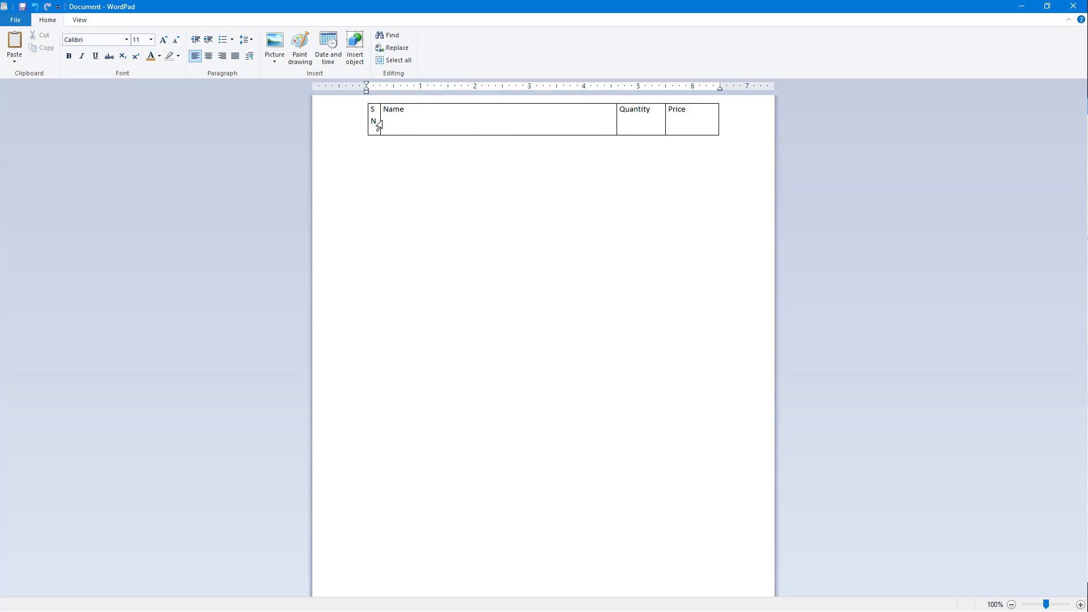
pyautogui.moveTo(380, 125); pyautogui.dragTo(395, 119)
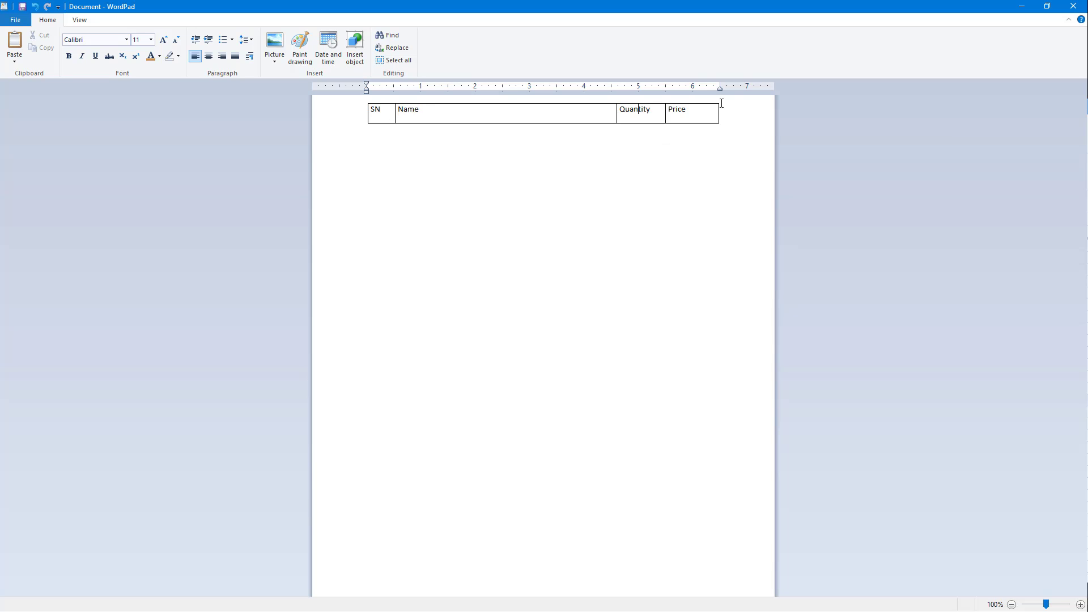
# Step: Make the header row bold and add an empty row below it
pyautogui.moveTo(691, 113); pyautogui.dragTo(375, 105)
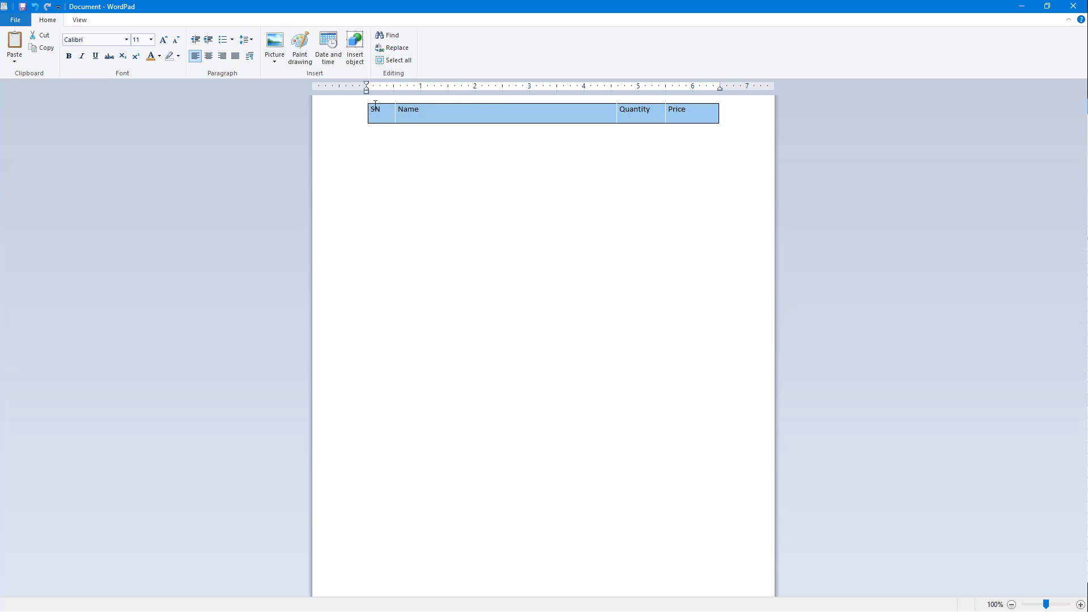
pyautogui.hotkey('ctrl', 'b')
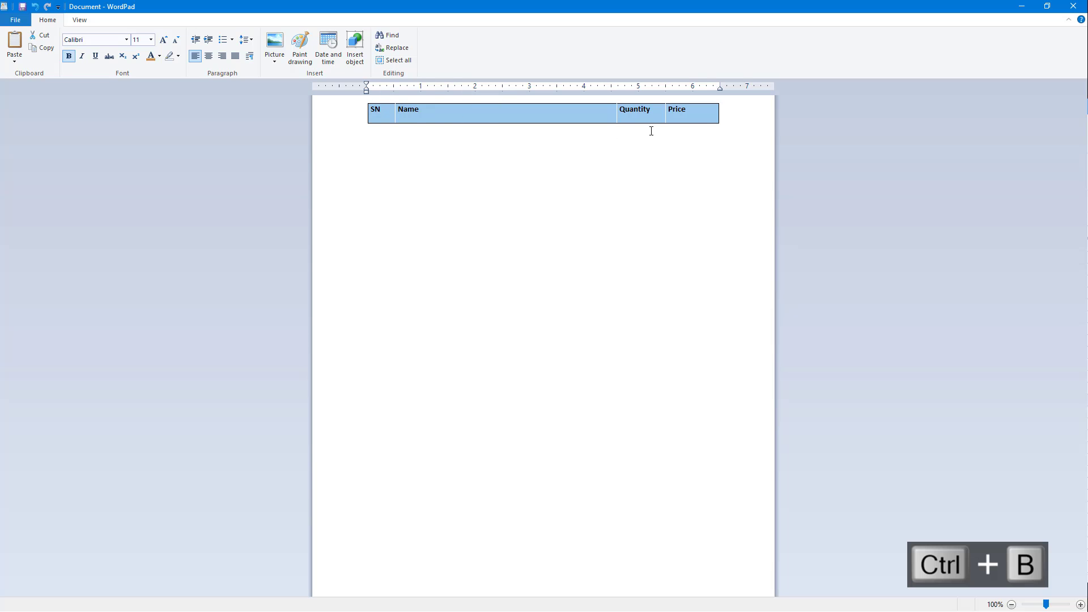
pyautogui.click(707, 122)
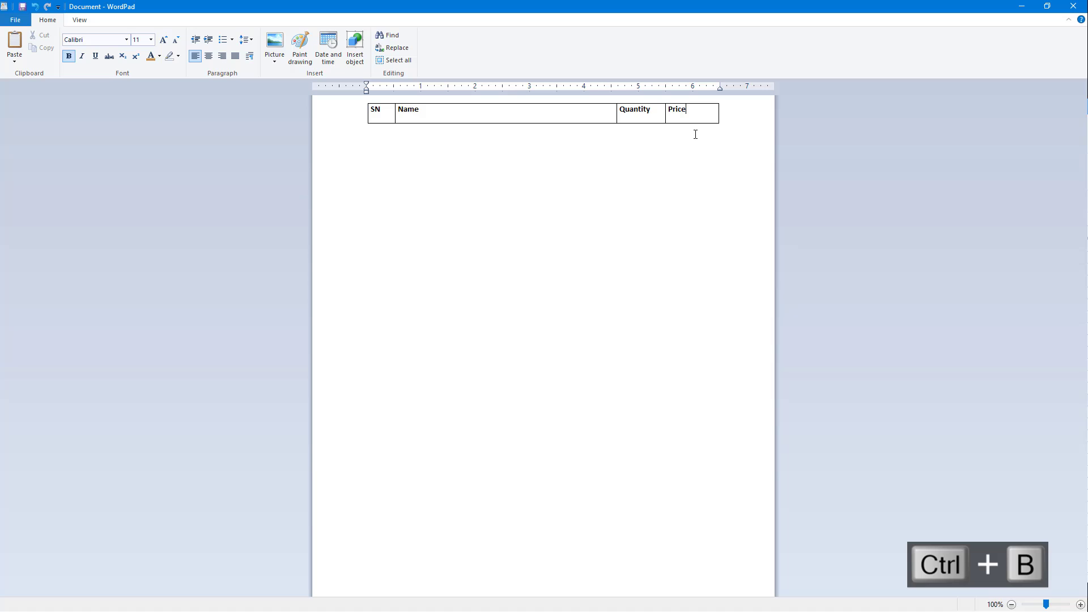
pyautogui.press('Tab')
# Step: Turn bold off for the new row and enter 1 in its SN cell
pyautogui.moveTo(656, 132); pyautogui.dragTo(414, 126)
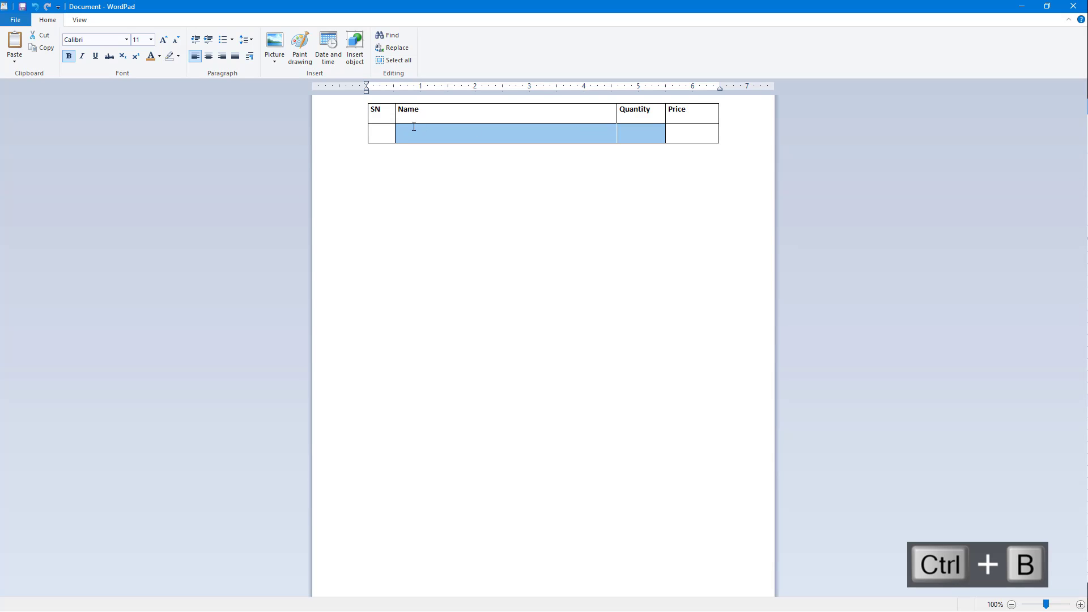
pyautogui.moveTo(655, 133); pyautogui.dragTo(583, 150)
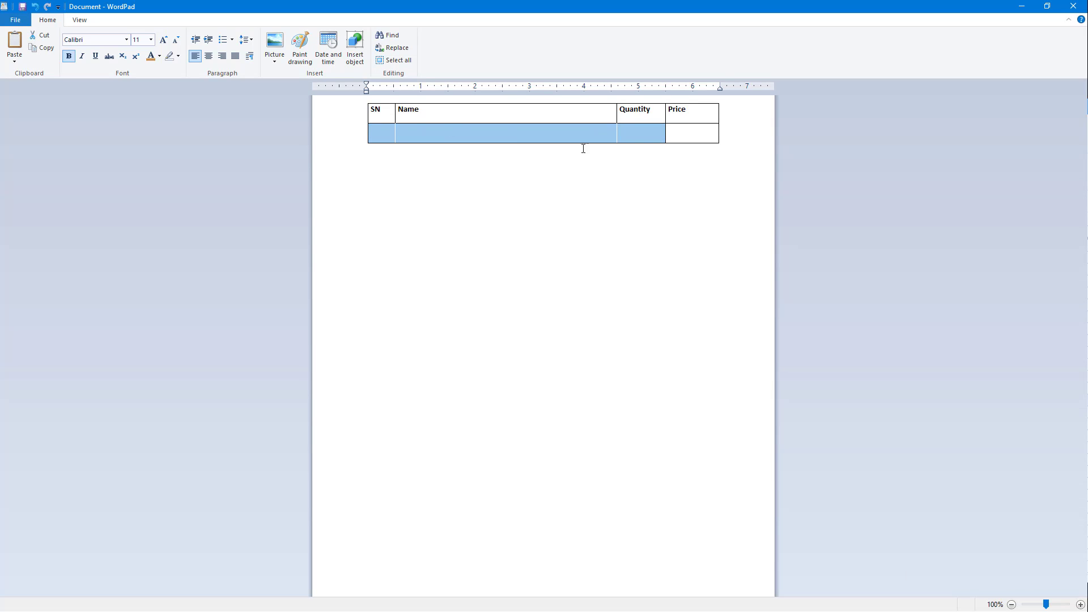
pyautogui.moveTo(697, 132); pyautogui.dragTo(375, 128)
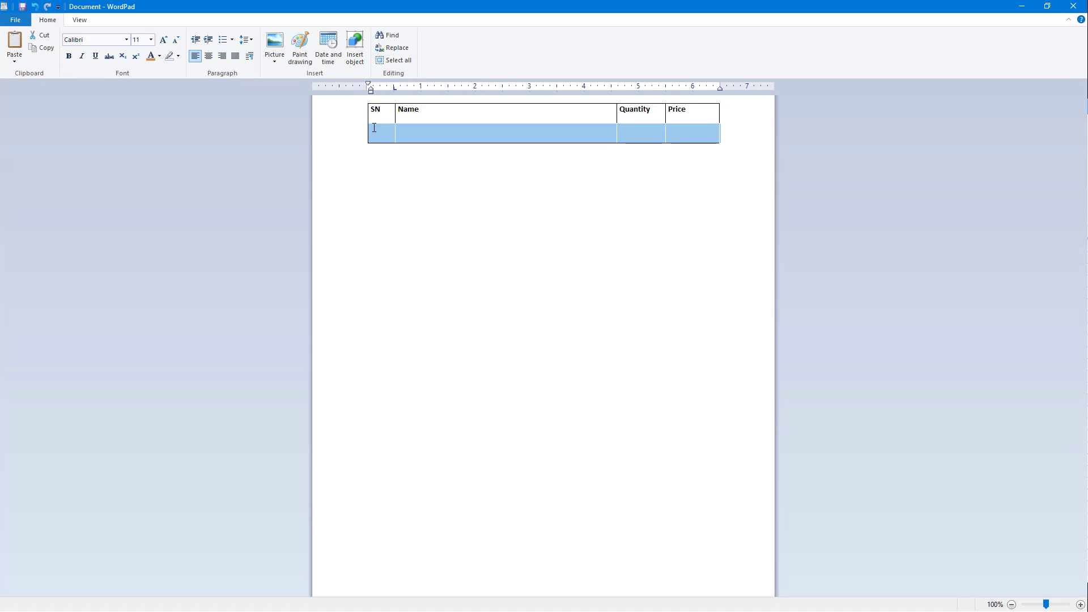
pyautogui.hotkey('ctrl', 'b')
pyautogui.click(383, 137)
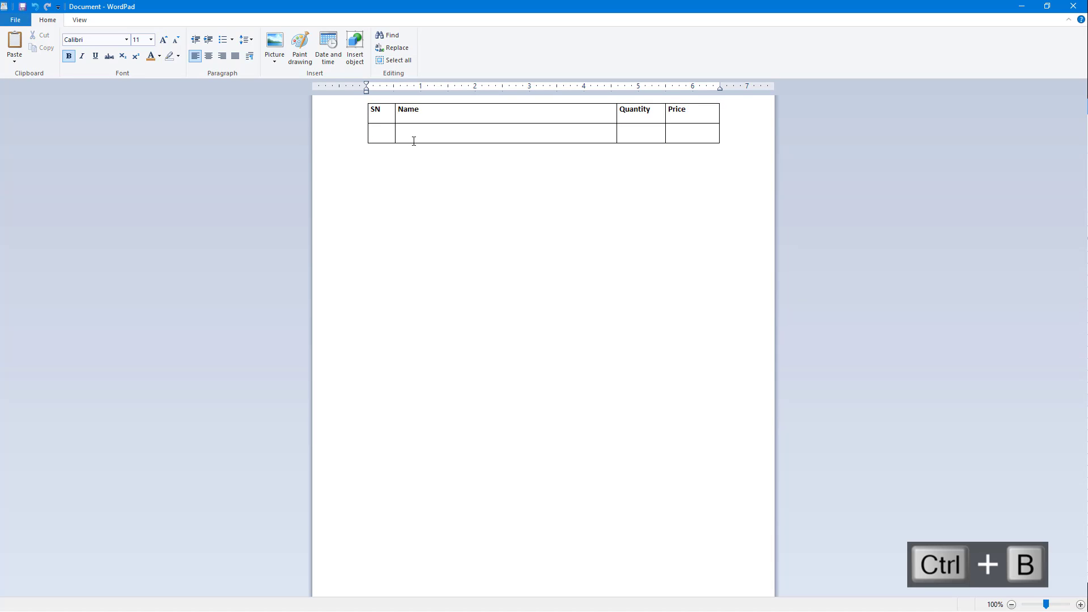
pyautogui.write('1')
pyautogui.moveTo(620, 128); pyautogui.dragTo(416, 121)
pyautogui.hotkey('ctrl', 'b')
# Step: Add rows with Tab and number their SN cells 2, 3 and 4
pyautogui.click(680, 133)
pyautogui.press('Tab')
pyautogui.press('Tab')
pyautogui.press('Tab')
pyautogui.write('2')
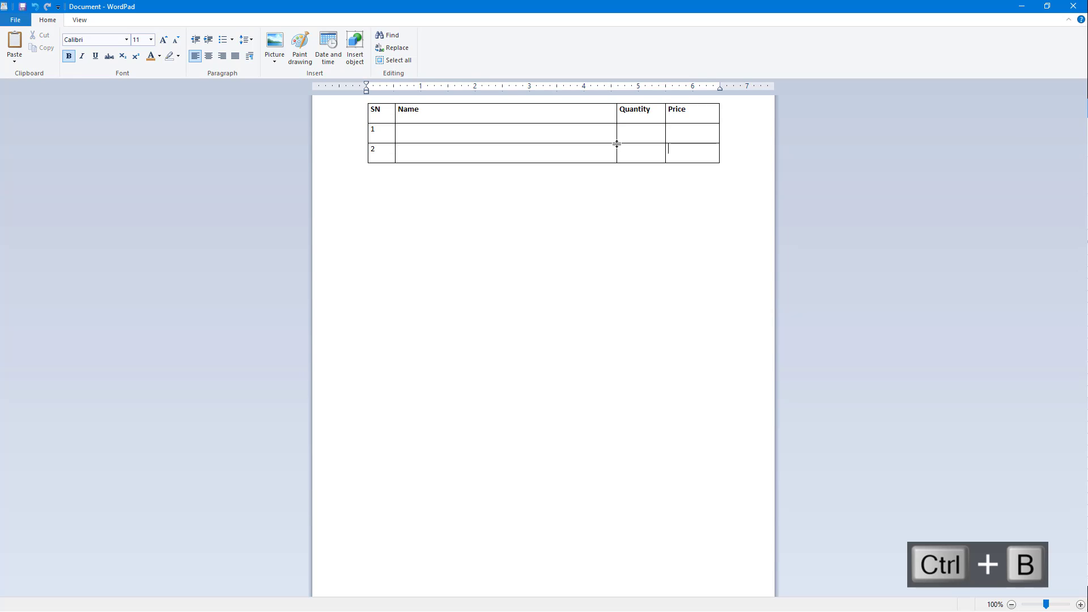
pyautogui.press('Tab')
pyautogui.write('3')
pyautogui.press('Tab')
pyautogui.press('Tab')
pyautogui.press('Tab')
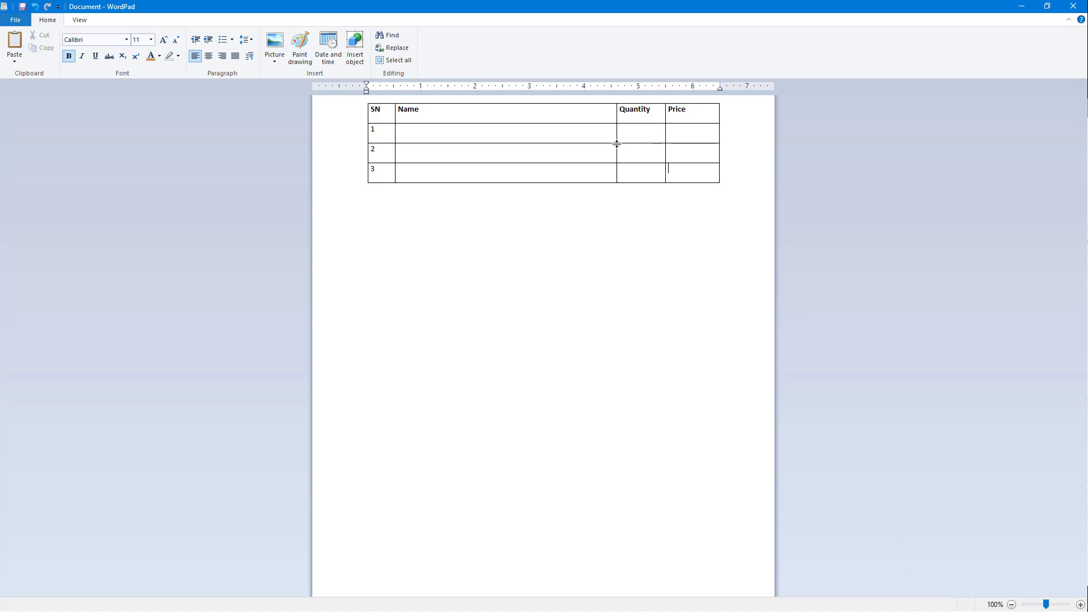
pyautogui.press('Tab')
pyautogui.write('3')
pyautogui.press('BackSpace')
pyautogui.write('4')
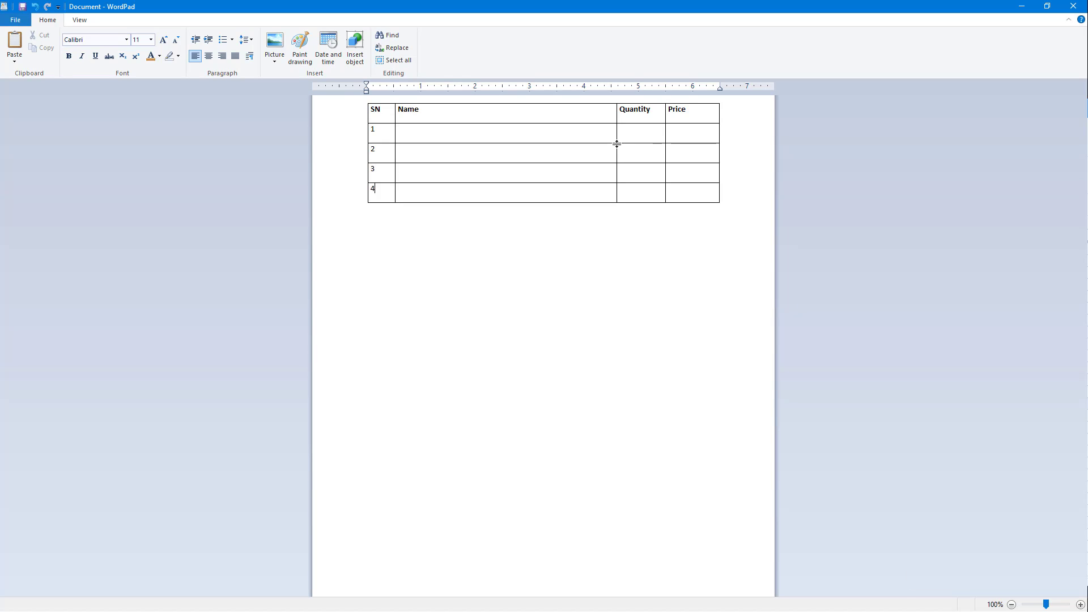
pyautogui.press('Down')
pyautogui.write('Wi')
# Step: Enter Wii, Gameboy, Xbox and PC in the Name cells of rows 1 to 4
pyautogui.click(564, 153)
pyautogui.write('G')
pyautogui.write('ameboy')
pyautogui.write('Xbo')
pyautogui.write('x')
pyautogui.click(568, 193)
pyautogui.write('PC')
pyautogui.click(644, 193)
pyautogui.write('1')
# Step: Enter quantity 1 in each row and bold prices $400, $250, $600 and $1000
pyautogui.click(645, 176)
pyautogui.write('11')
pyautogui.click(689, 139)
pyautogui.write('400')
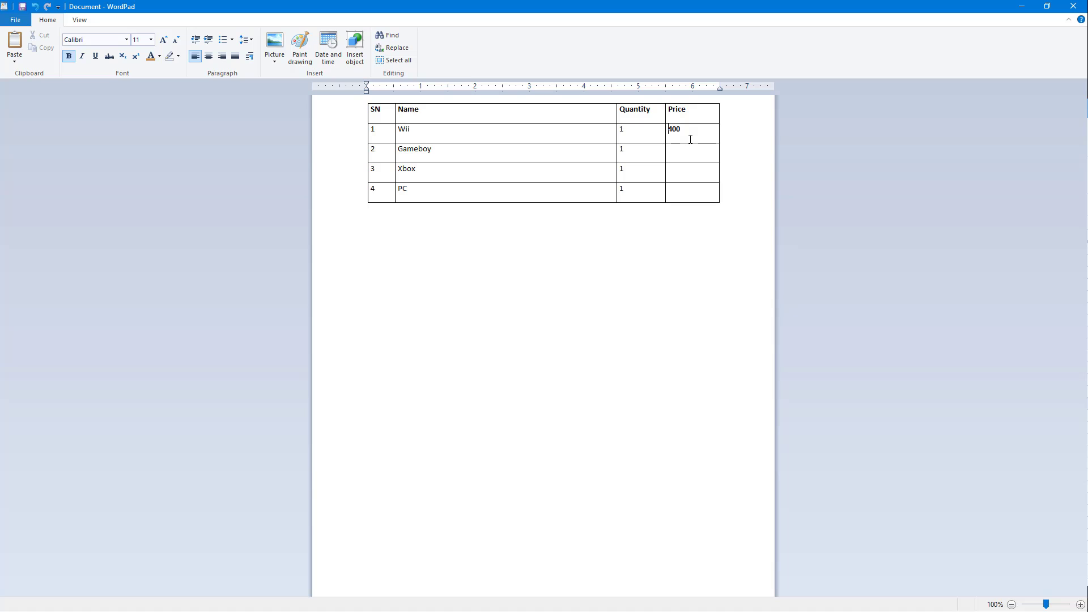
pyautogui.write('$')
pyautogui.click(691, 152)
pyautogui.write('$')
pyautogui.write('250')
pyautogui.click(691, 175)
pyautogui.write('$600')
pyautogui.click(713, 196)
pyautogui.write('$')
pyautogui.write('1000')
# Step: Add an empty row below the PC row and move the caret below the table
pyautogui.press('Tab')
pyautogui.moveTo(691, 207); pyautogui.dragTo(396, 219)
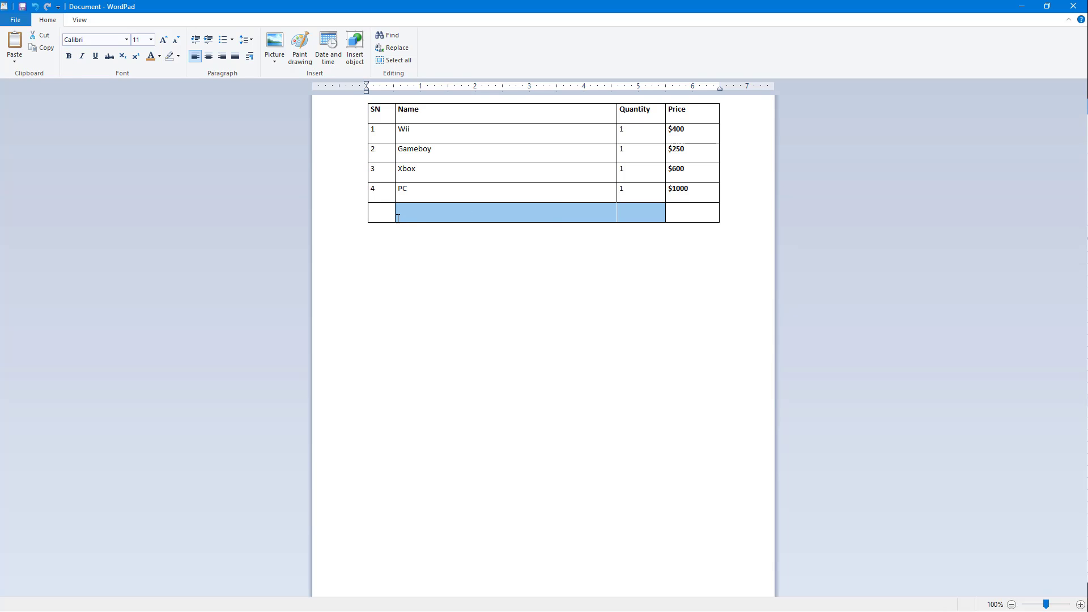
pyautogui.click(635, 235)
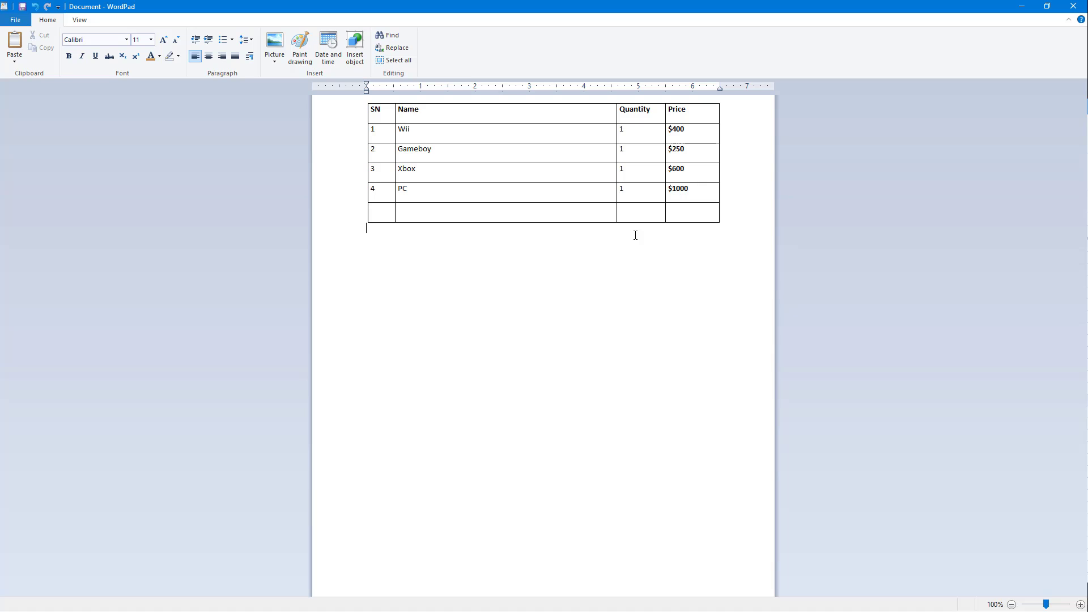